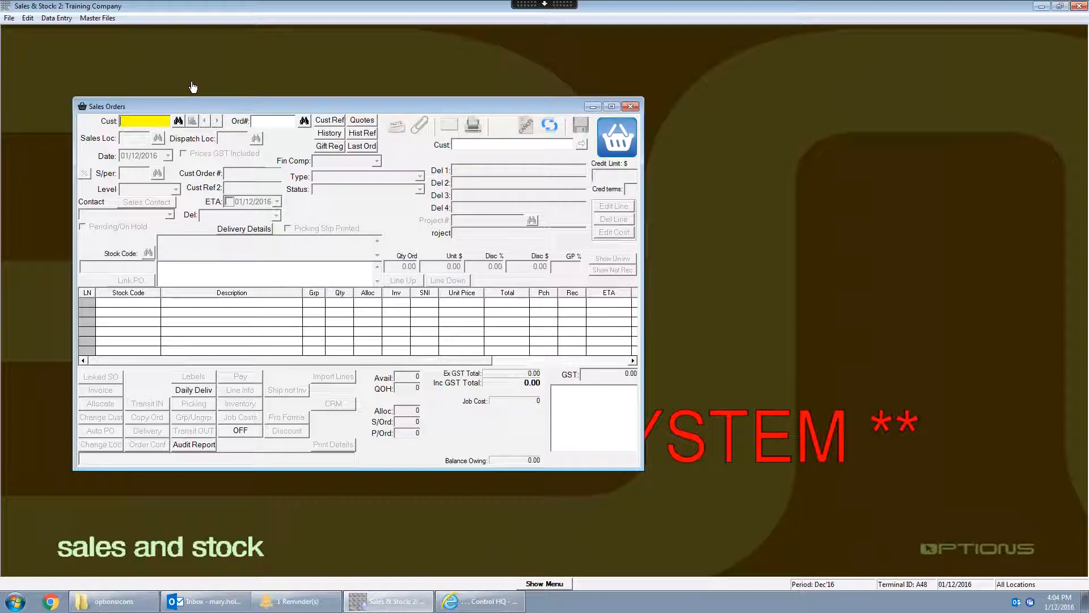
- Search customer names for LEND LEASE and select the customer with code LEND for the sales order
{"action": "left_click", "coordinate": [178, 122]}
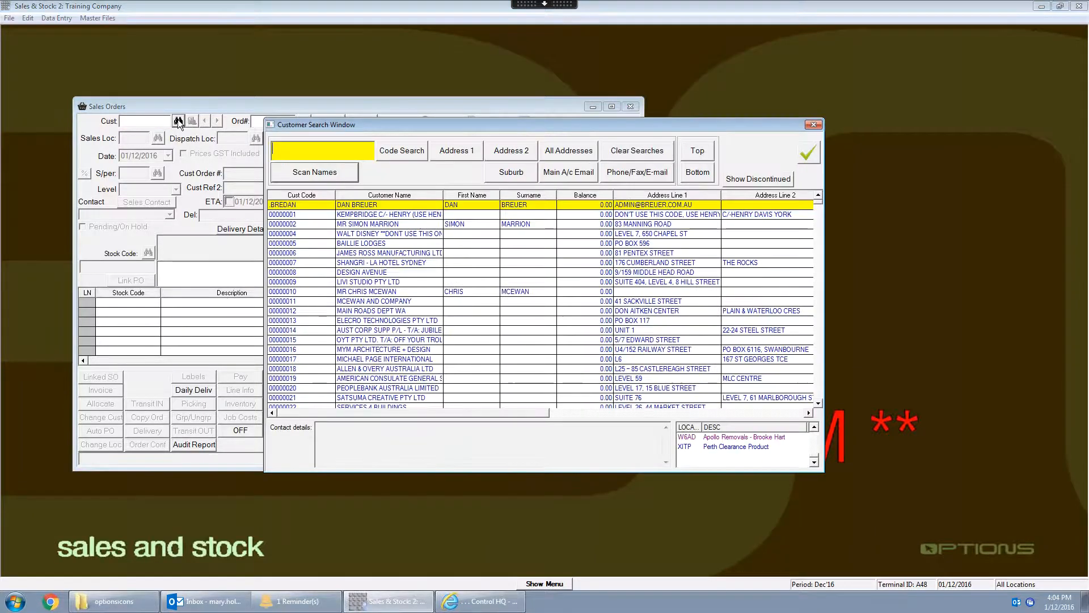
{"action": "left_click", "coordinate": [281, 150]}
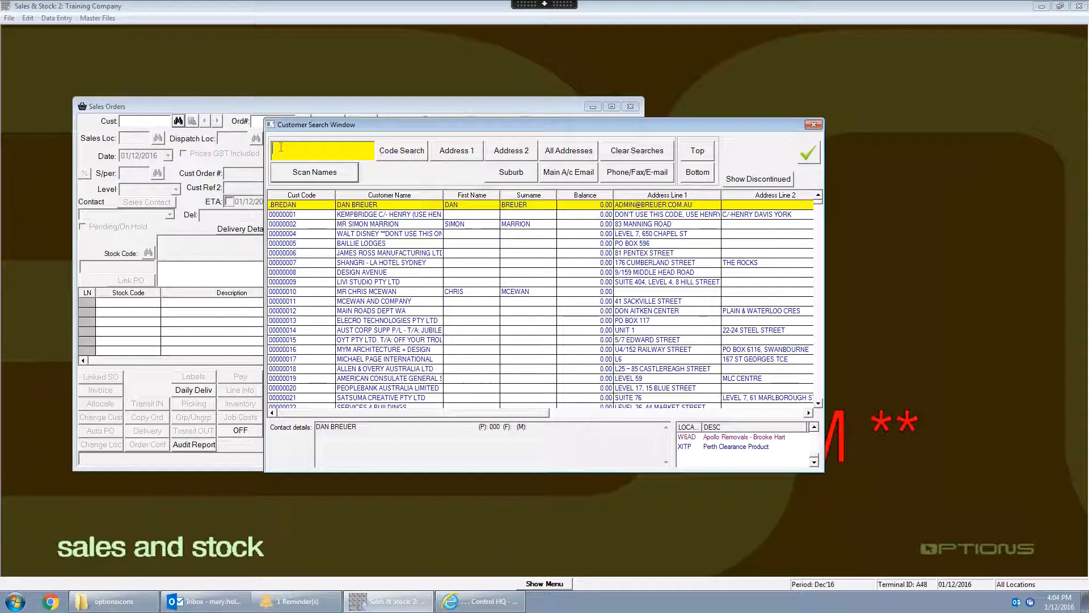
{"action": "type", "text": "LEND LEASE"}
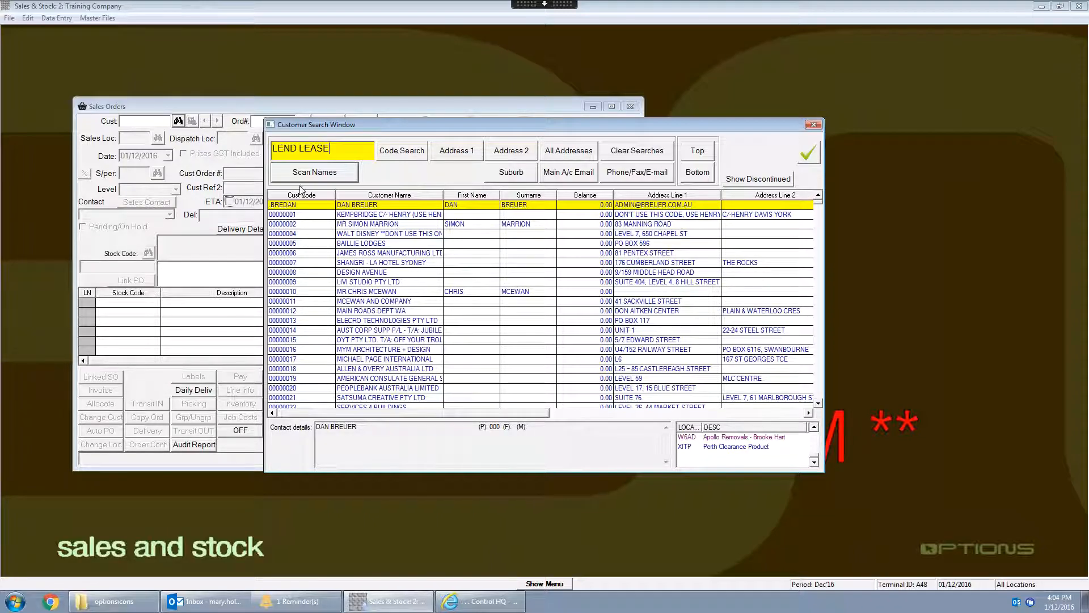
{"action": "left_click", "coordinate": [305, 172]}
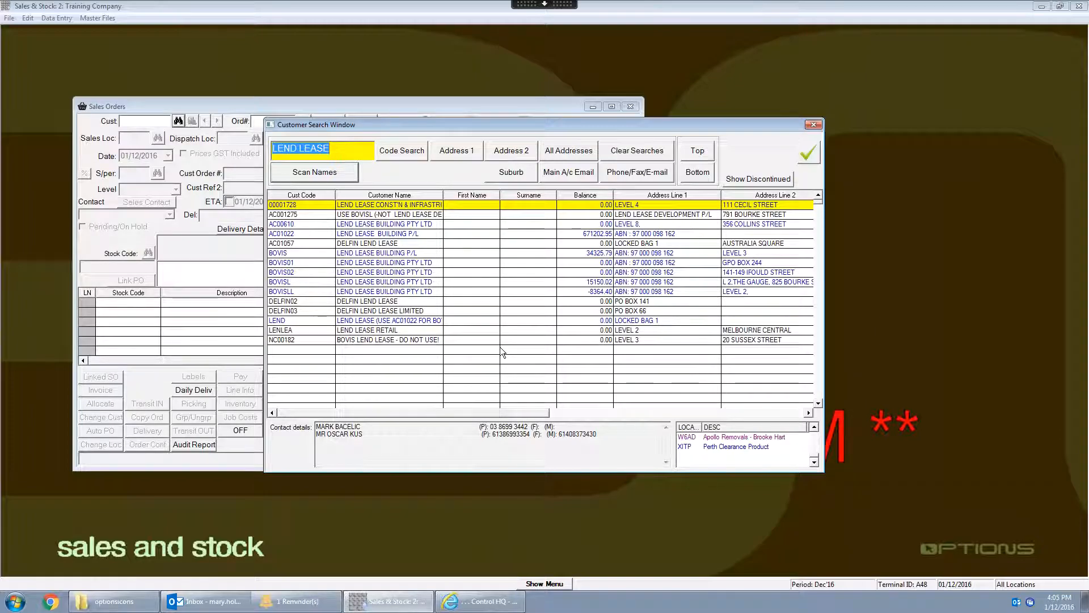
{"action": "left_click", "coordinate": [408, 321]}
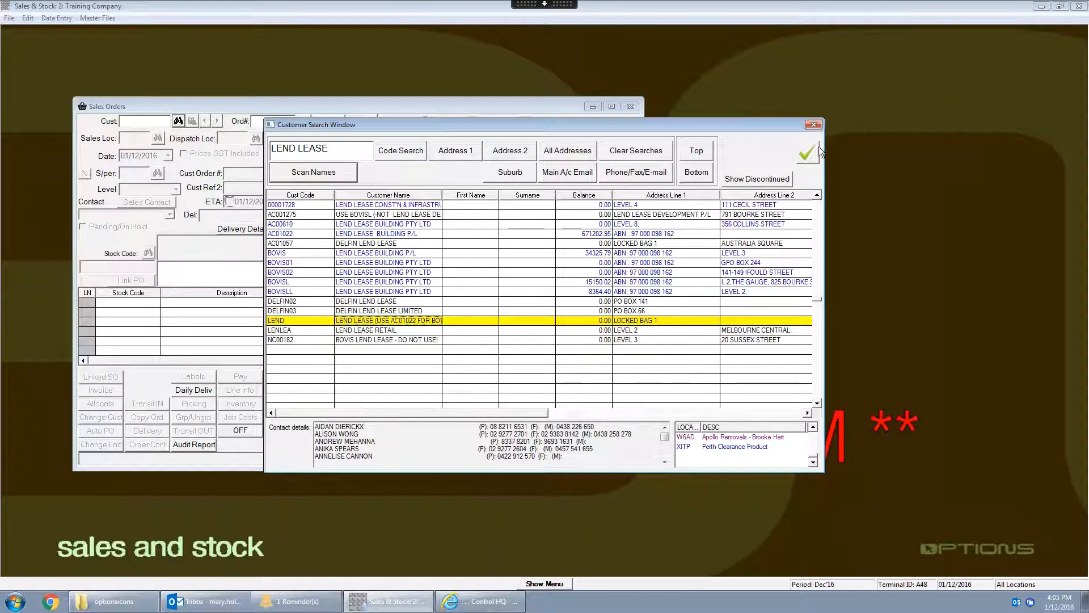
{"action": "left_click", "coordinate": [806, 154]}
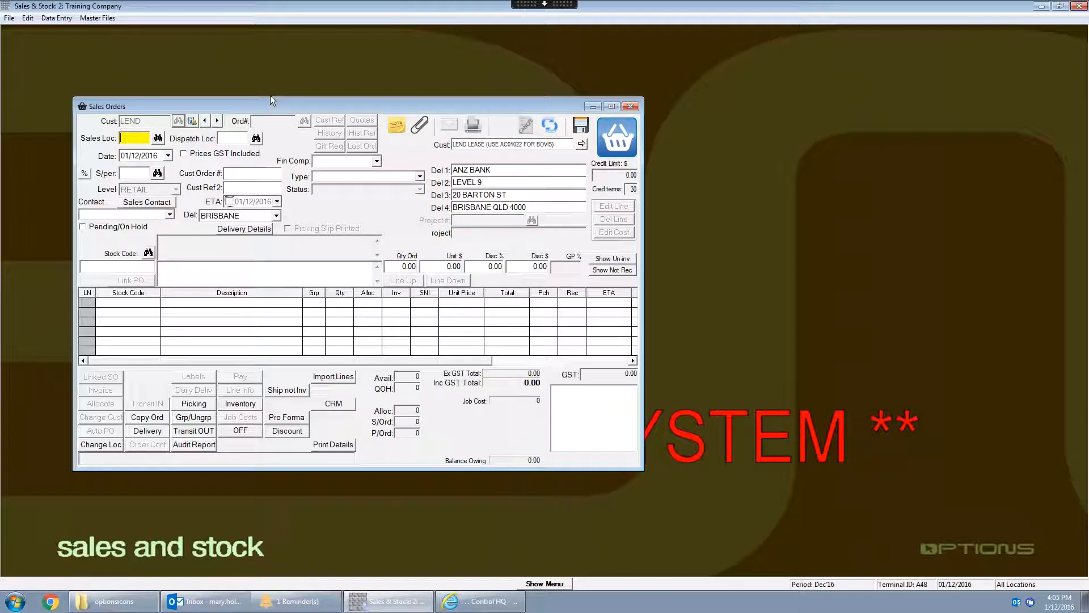
- Set the order's sales location to CSYD, Living Edge Commercial - Sydney
{"action": "left_click", "coordinate": [158, 139]}
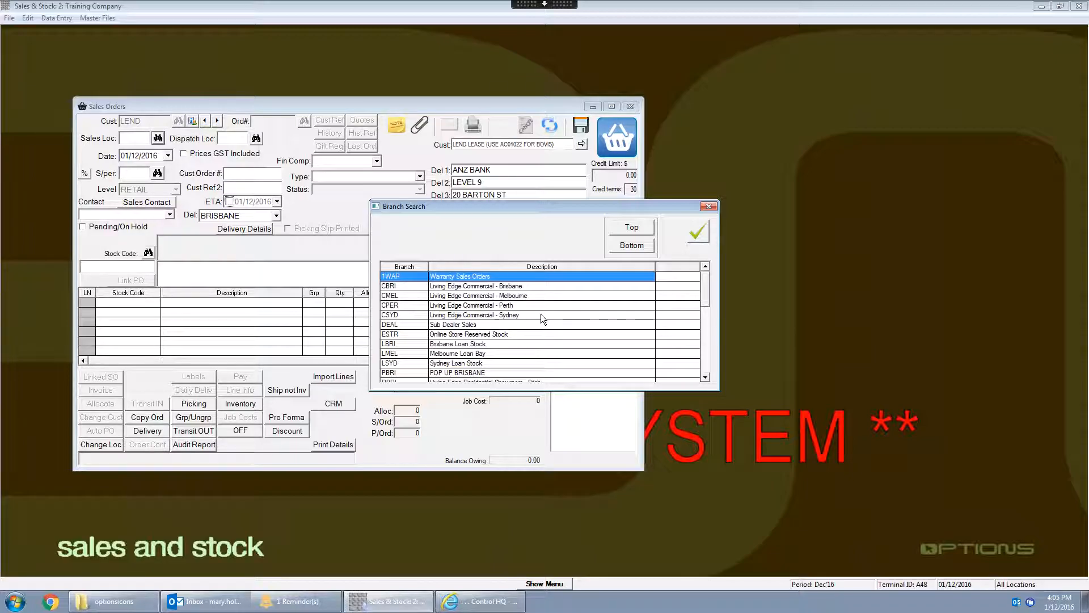
{"action": "left_click", "coordinate": [541, 315]}
{"action": "left_click", "coordinate": [699, 233]}
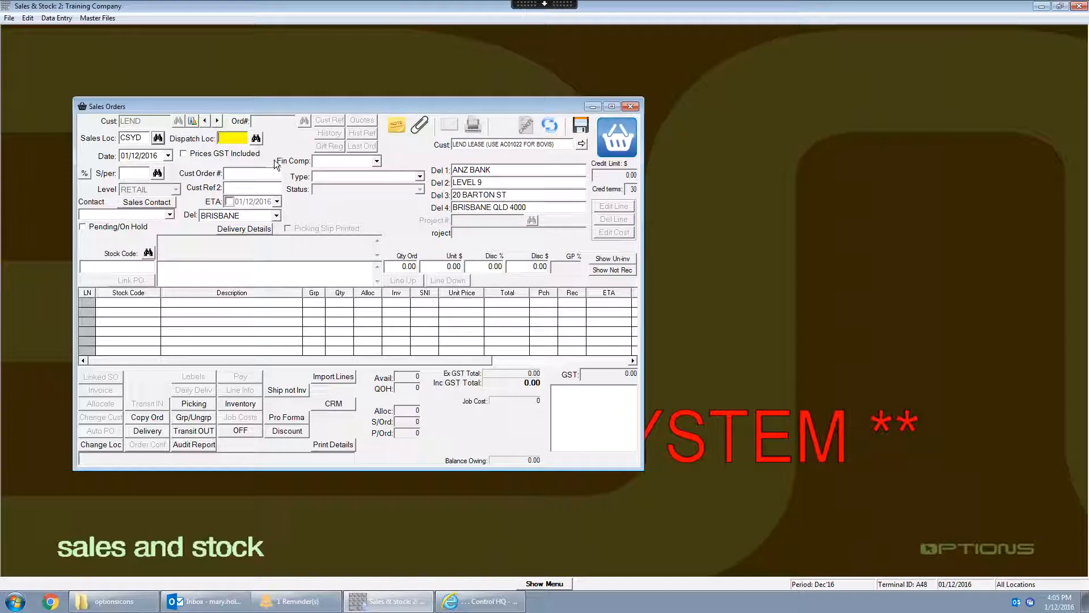
- Set the order's dispatch location to W5BR, the Brisbane removals branch
{"action": "left_click", "coordinate": [257, 139]}
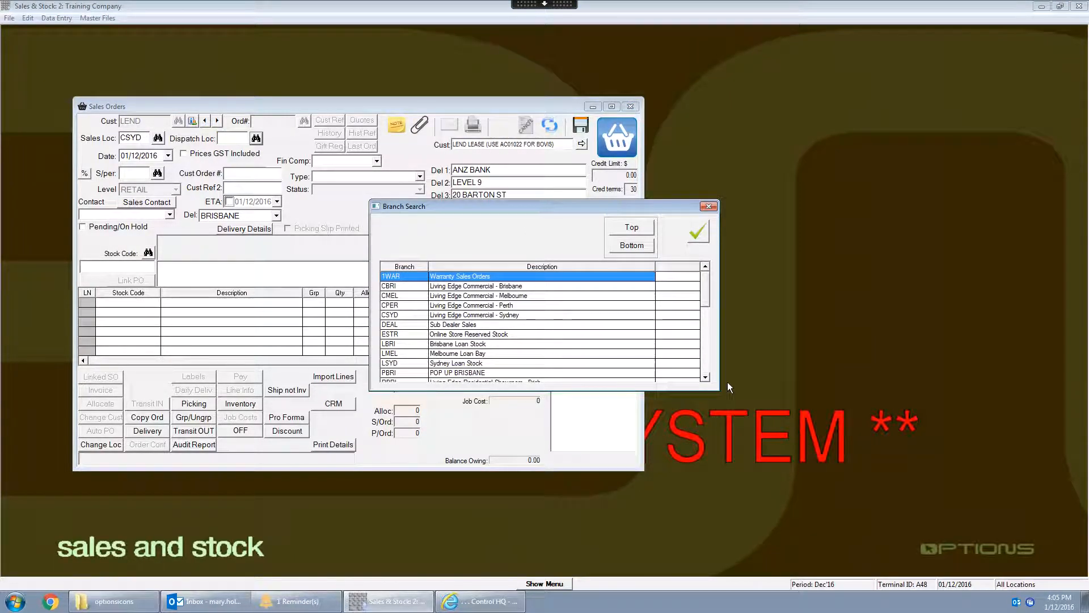
{"action": "left_click", "coordinate": [706, 377]}
{"action": "left_click", "coordinate": [706, 378]}
{"action": "left_click", "coordinate": [706, 377]}
{"action": "left_click", "coordinate": [706, 377]}
{"action": "left_click", "coordinate": [706, 377]}
{"action": "left_click", "coordinate": [705, 377]}
{"action": "left_click", "coordinate": [706, 377]}
{"action": "left_click", "coordinate": [706, 377]}
{"action": "left_click", "coordinate": [706, 377]}
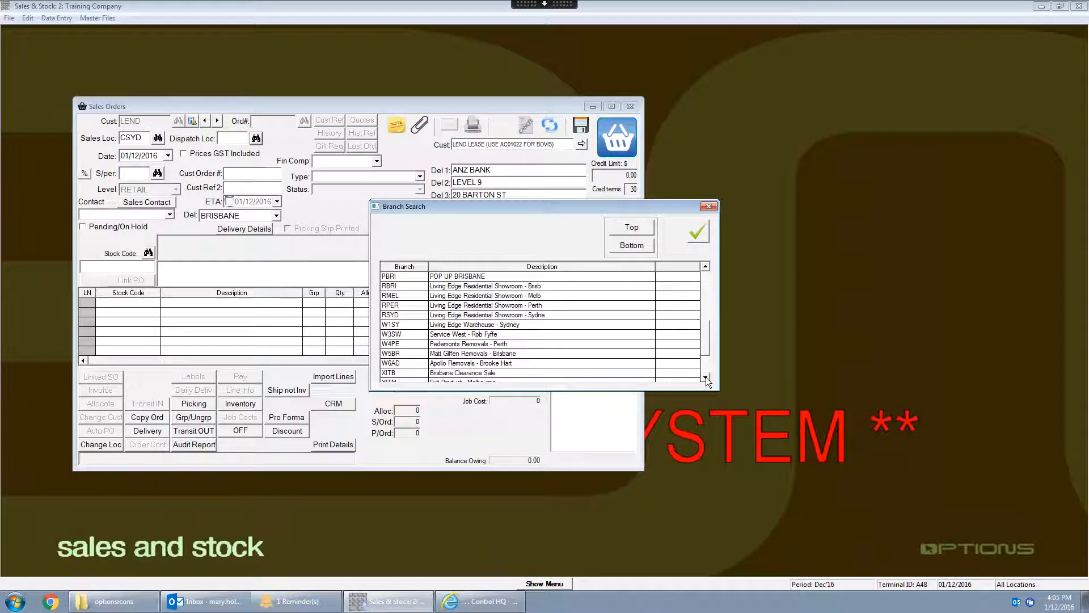
{"action": "left_click", "coordinate": [530, 353]}
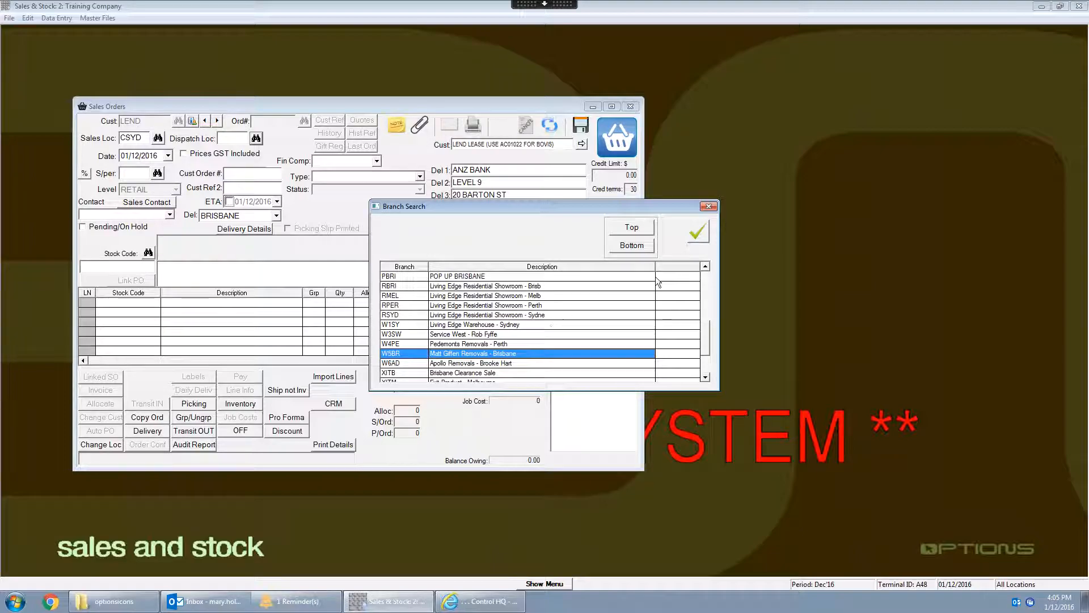
{"action": "left_click", "coordinate": [699, 231]}
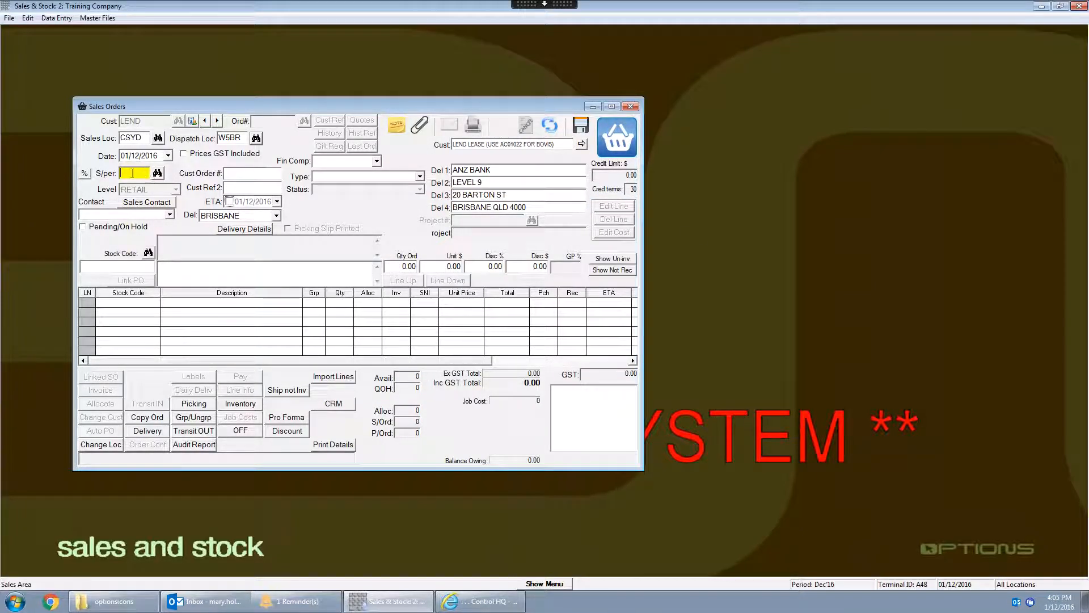
- Assign the salesperson with sales area code MH to the order
{"action": "left_click", "coordinate": [157, 173]}
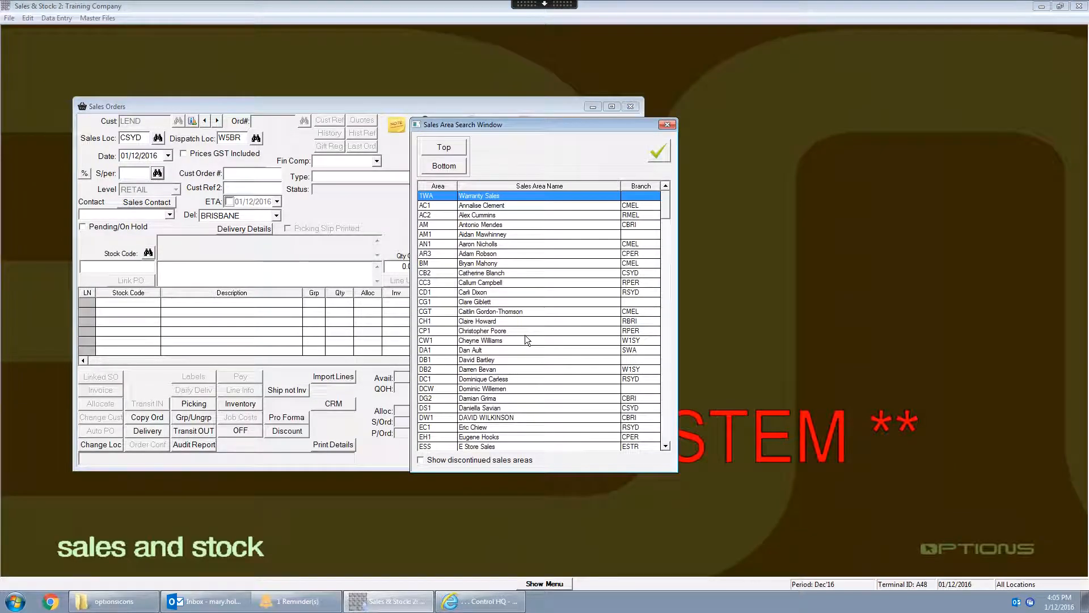
{"action": "left_click", "coordinate": [664, 386]}
{"action": "left_click", "coordinate": [519, 388]}
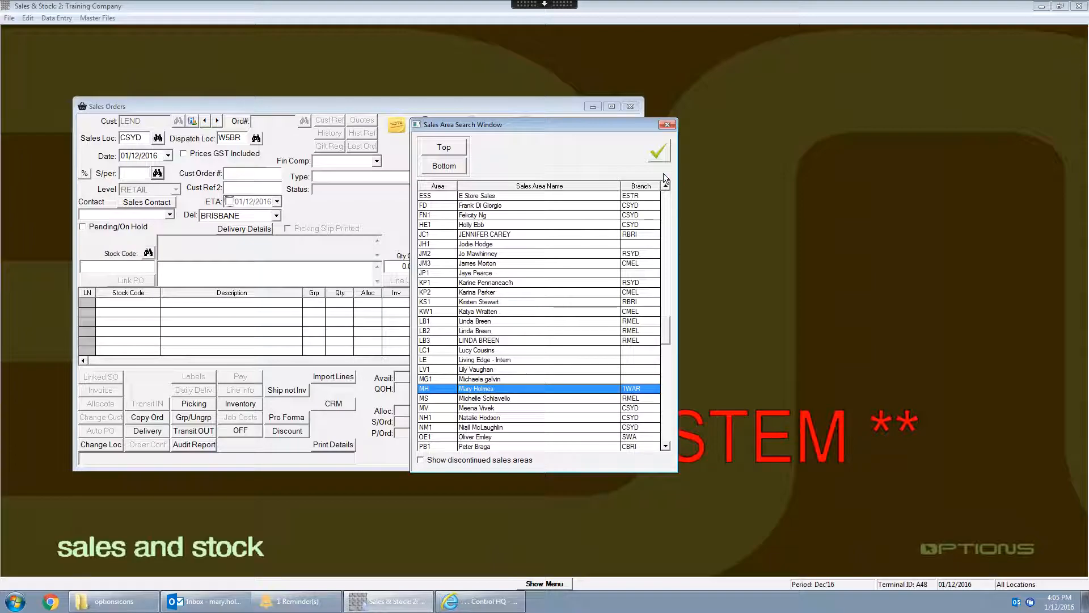
{"action": "left_click", "coordinate": [658, 155]}
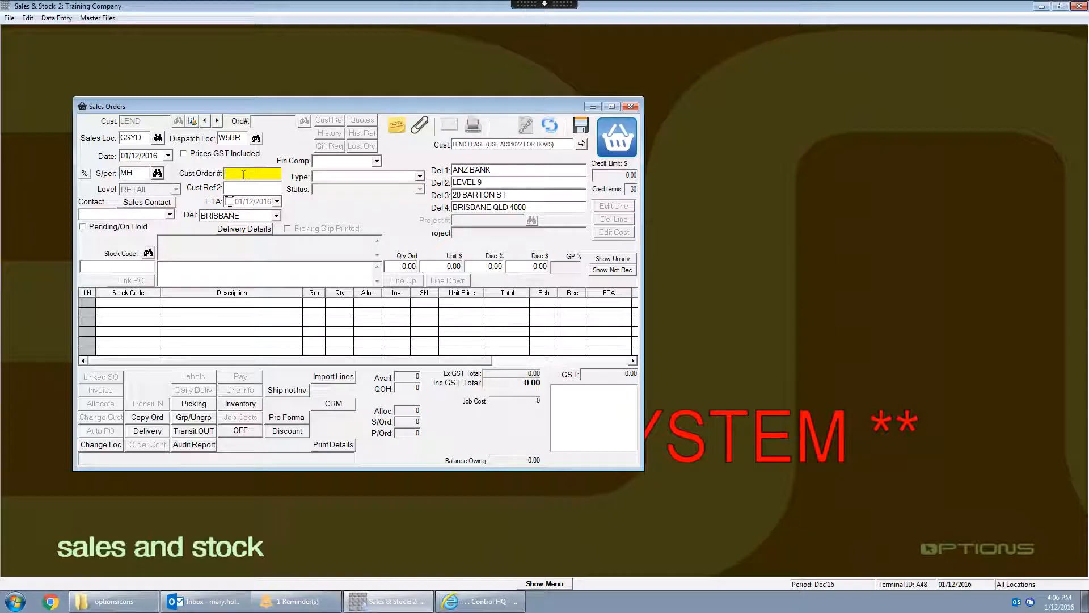
- Enter the customer's order number and set the second customer reference to QUEEN ST
{"action": "type", "text": "1234-09"}
{"action": "left_click", "coordinate": [238, 187]}
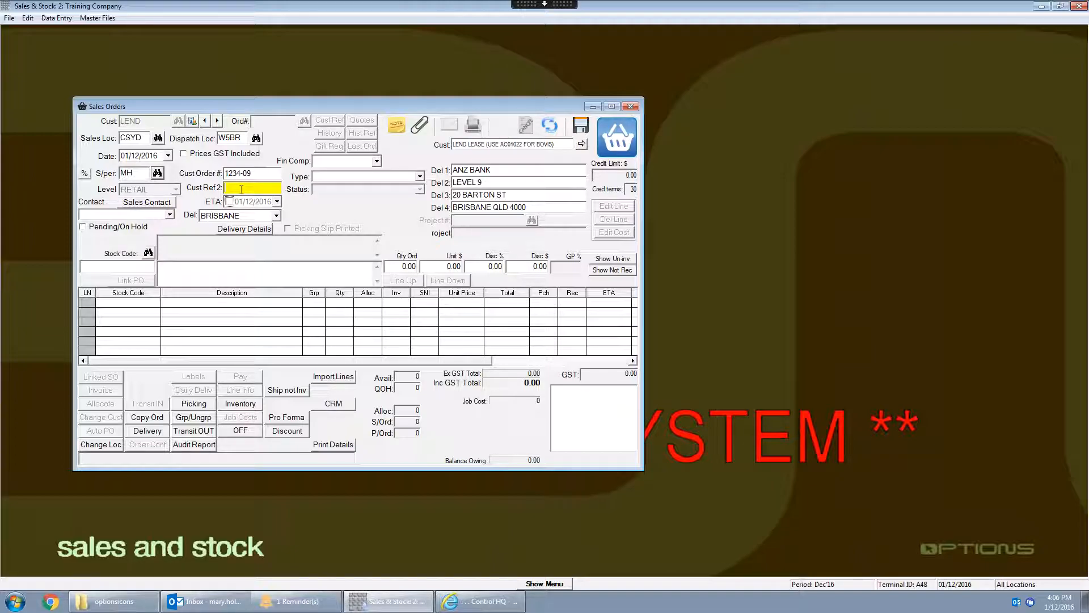
{"action": "type", "text": "QUEEN ST"}
- Set the order's ETA to 02/03/2017 and choose BRISBANE as the delivery address
{"action": "left_click", "coordinate": [278, 202]}
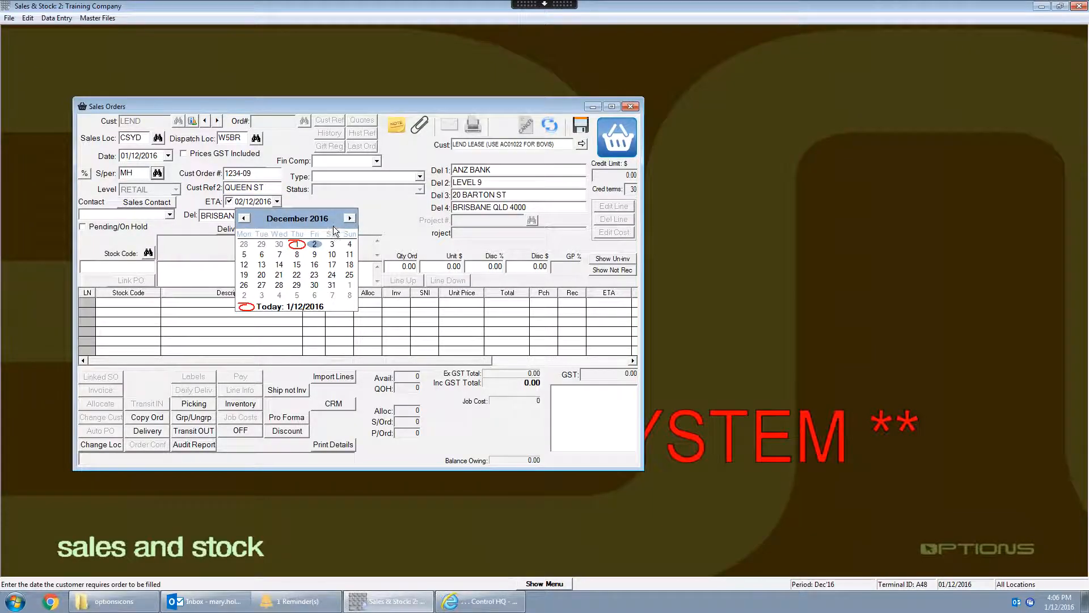
{"action": "left_click", "coordinate": [350, 218]}
{"action": "left_click", "coordinate": [350, 218]}
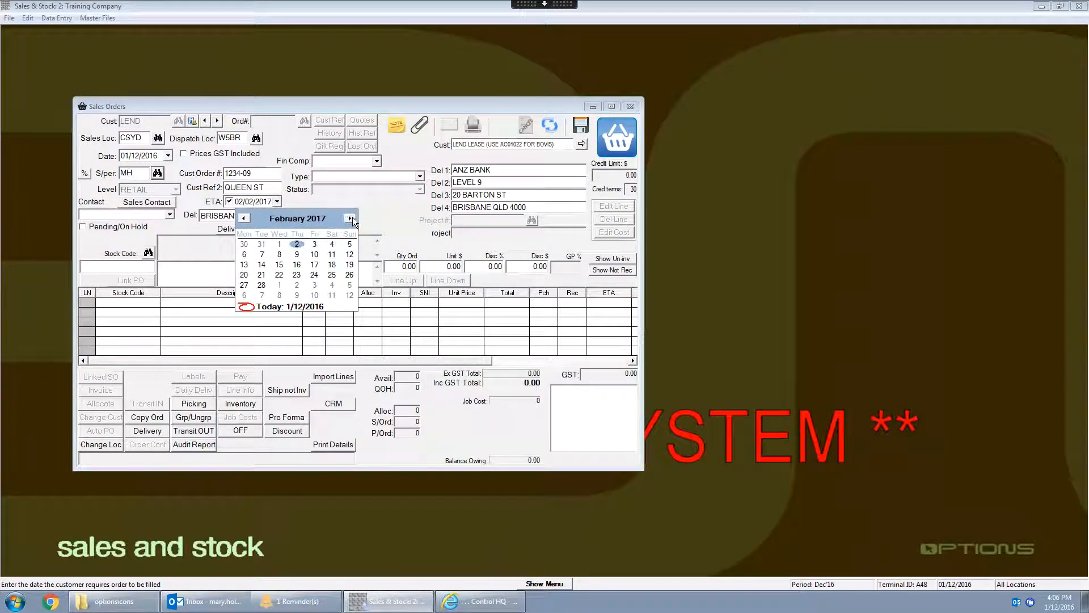
{"action": "left_click", "coordinate": [350, 218]}
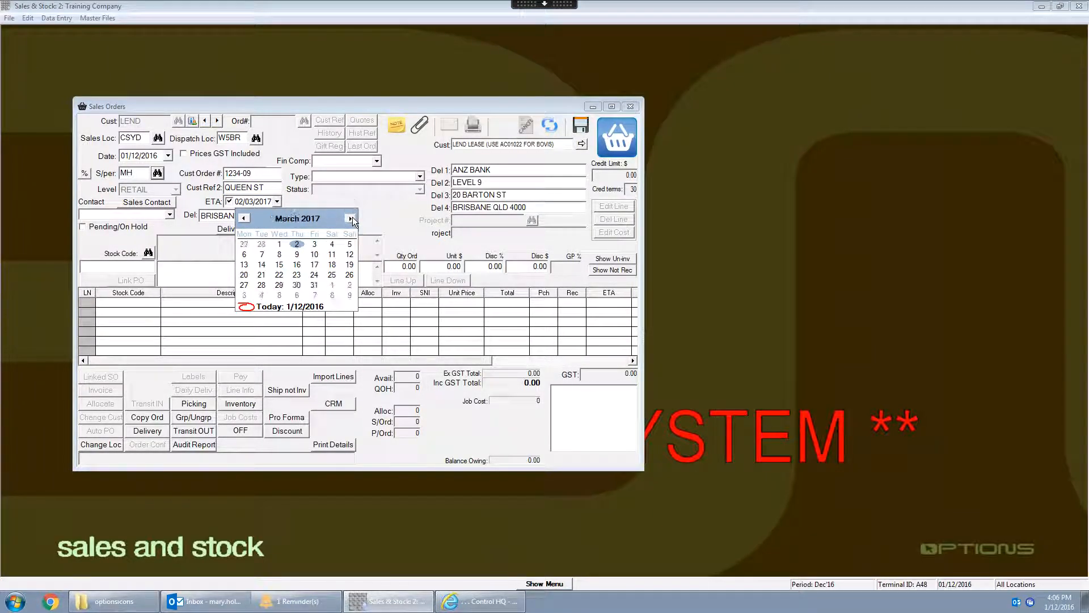
{"action": "left_click", "coordinate": [297, 244]}
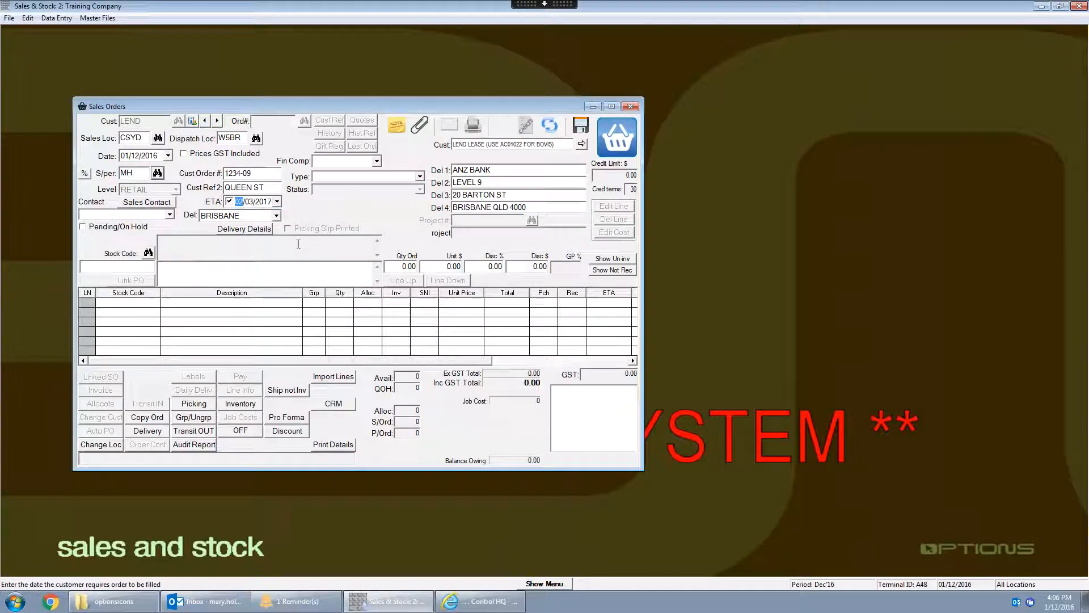
{"action": "left_click", "coordinate": [276, 214]}
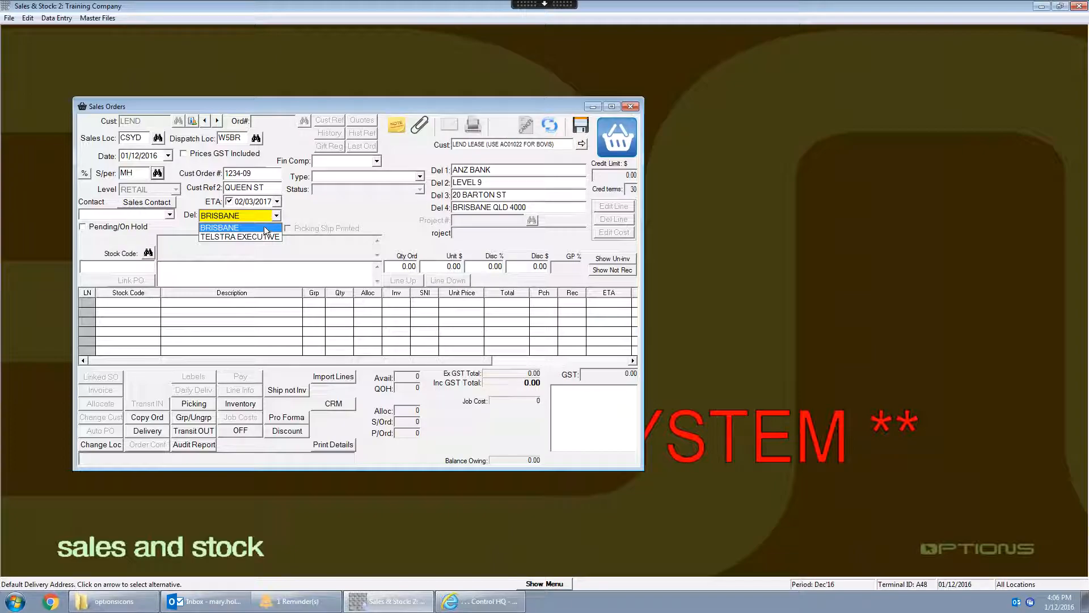
{"action": "left_click", "coordinate": [264, 227]}
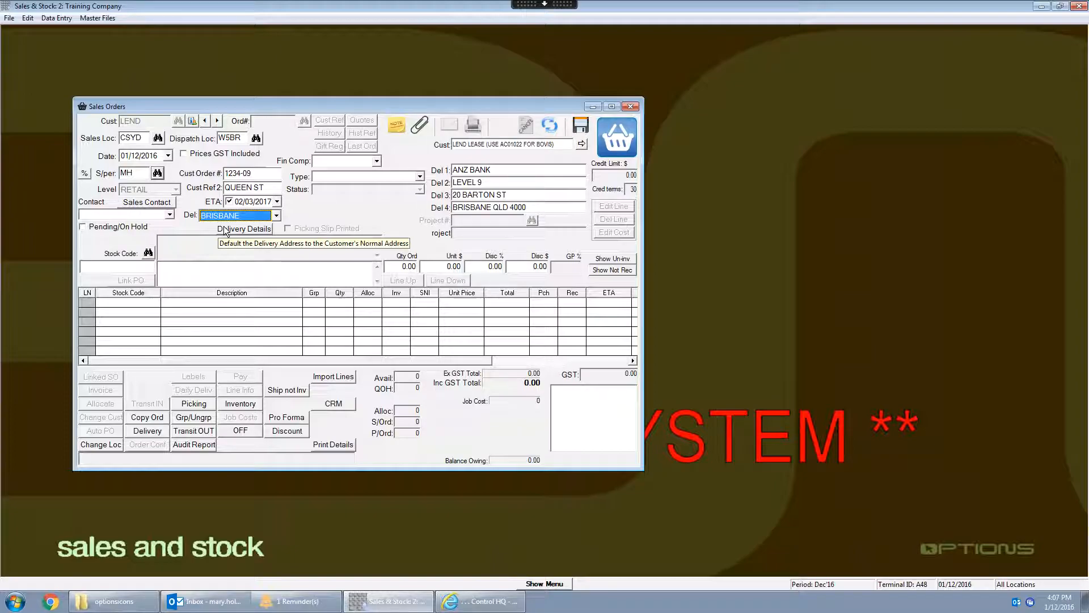
- Choose the customer's contact person for the order and set the order type to Managed Order
{"action": "left_click", "coordinate": [169, 215]}
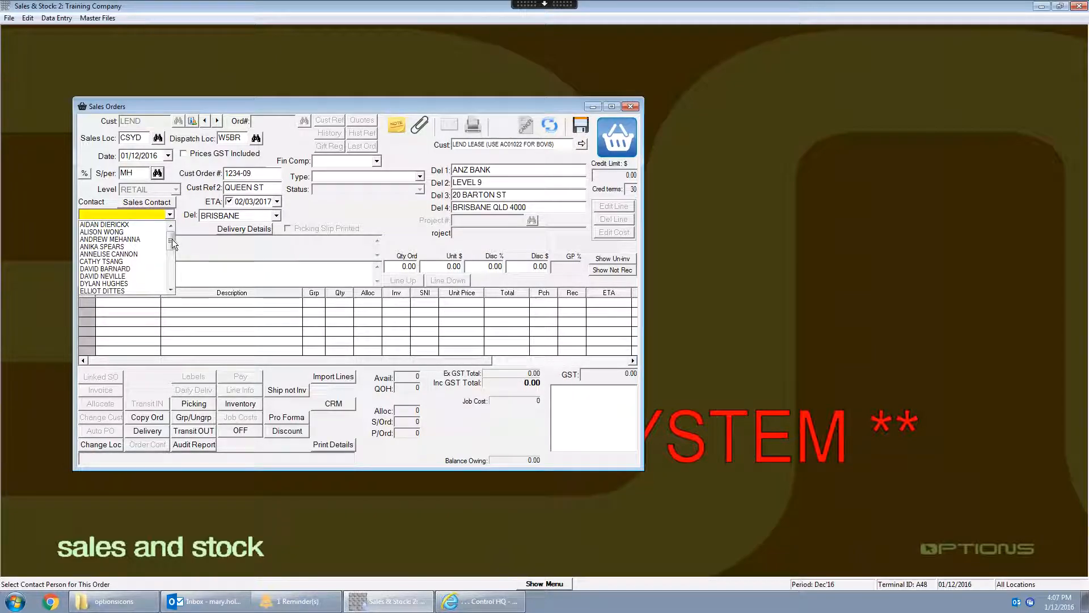
{"action": "left_click_drag", "start_coordinate": [172, 238], "coordinate": [172, 271]}
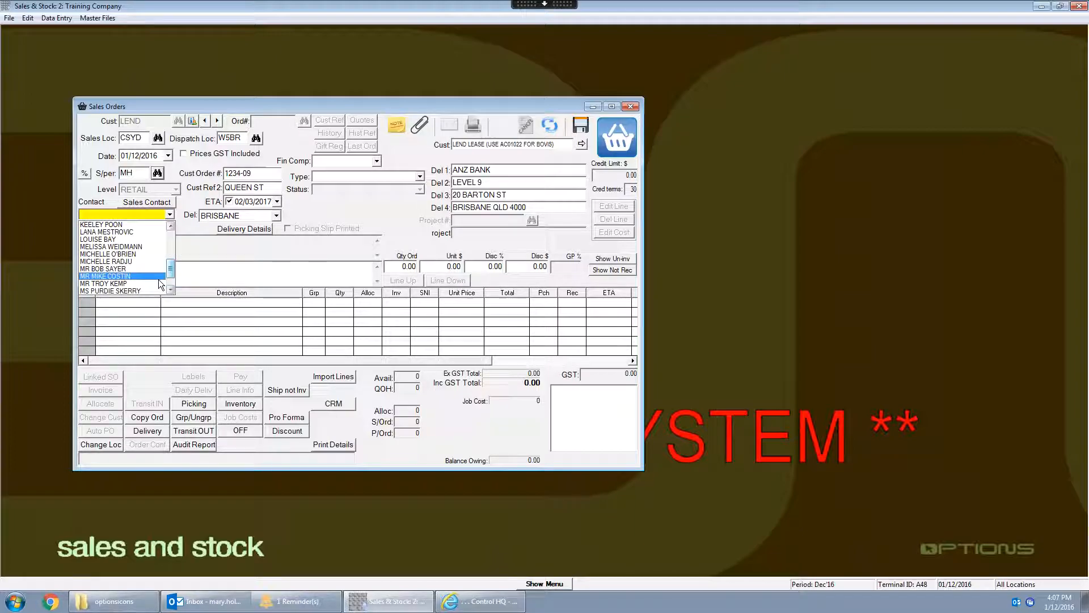
{"action": "left_click", "coordinate": [146, 266]}
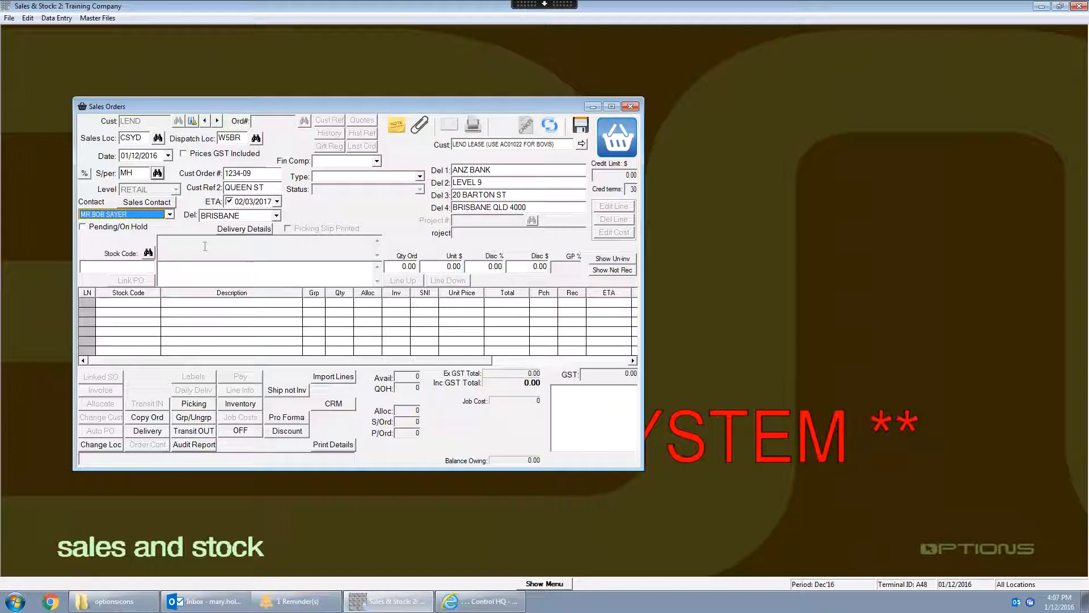
{"action": "left_click", "coordinate": [420, 177]}
{"action": "left_click", "coordinate": [370, 201]}
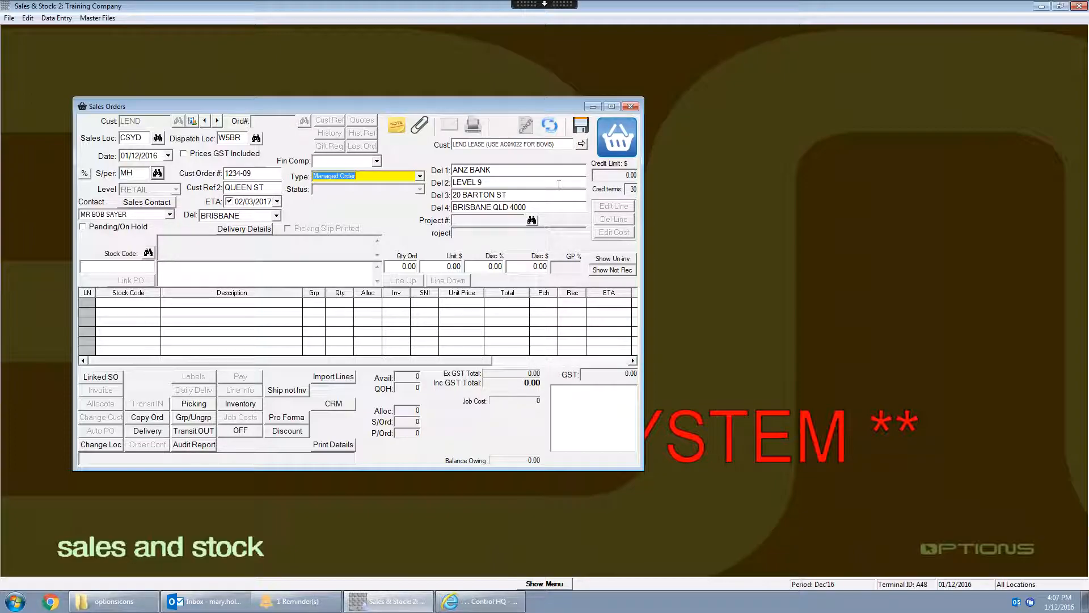
- In the order's invoice address details, set the project manager to code DCW and the end user to ANZ
{"action": "left_click", "coordinate": [581, 146]}
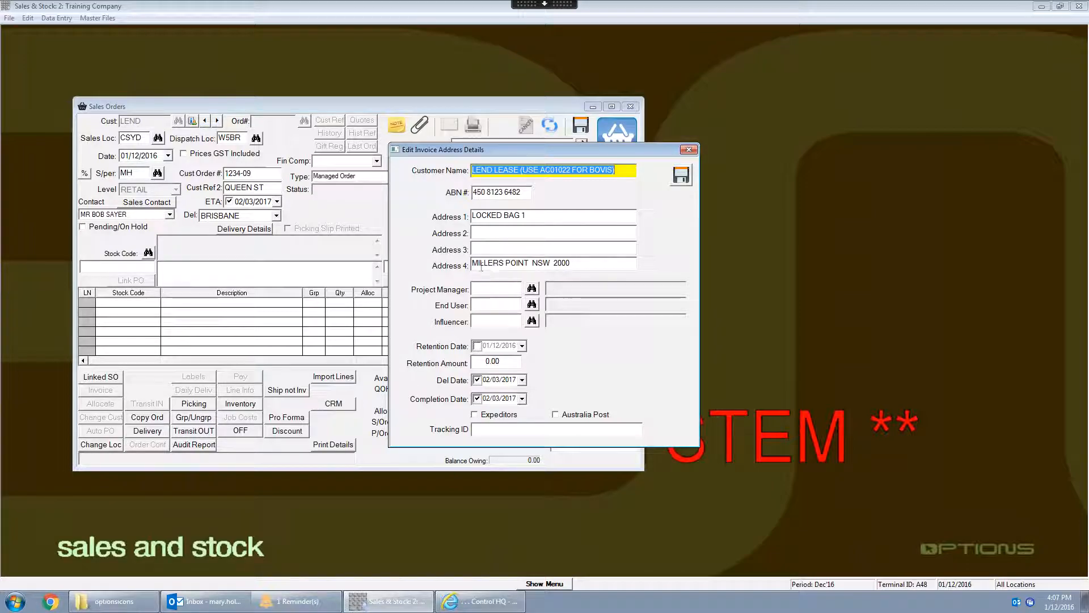
{"action": "left_click", "coordinate": [486, 287]}
{"action": "left_click", "coordinate": [533, 290]}
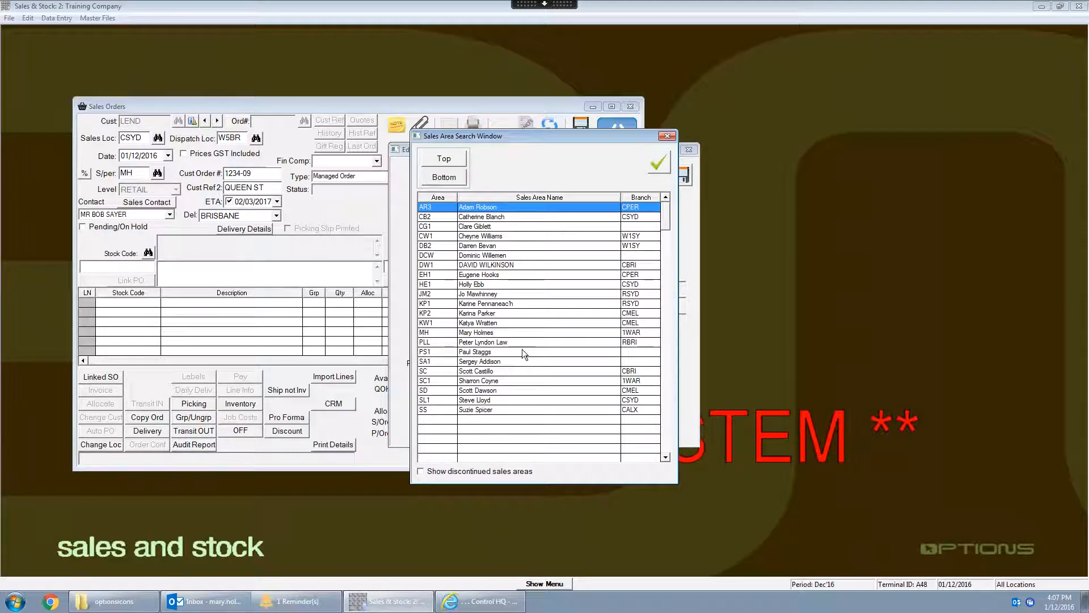
{"action": "left_click", "coordinate": [513, 256]}
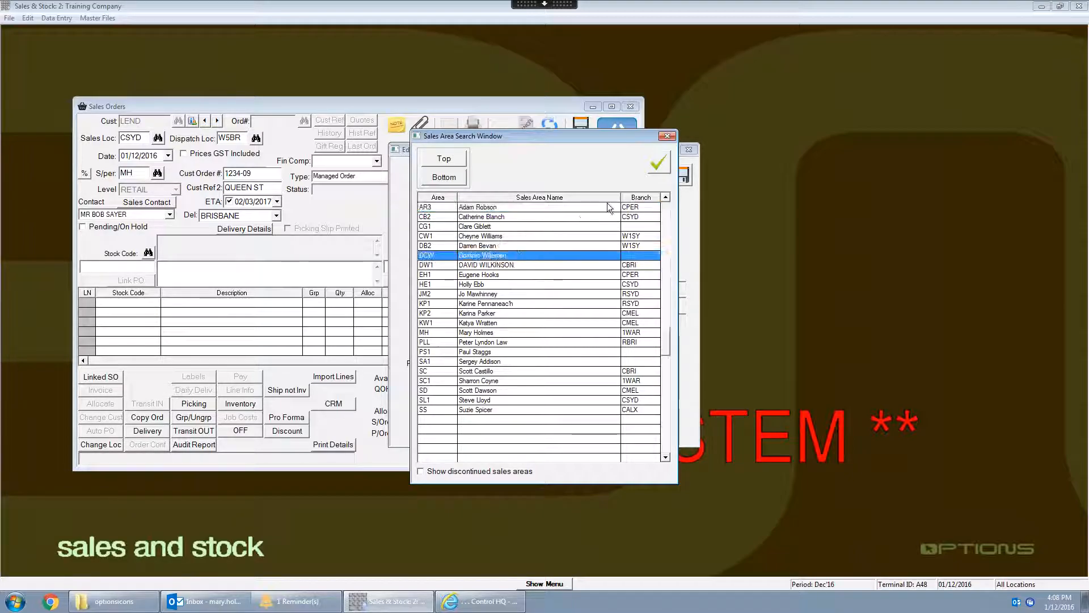
{"action": "left_click", "coordinate": [664, 166]}
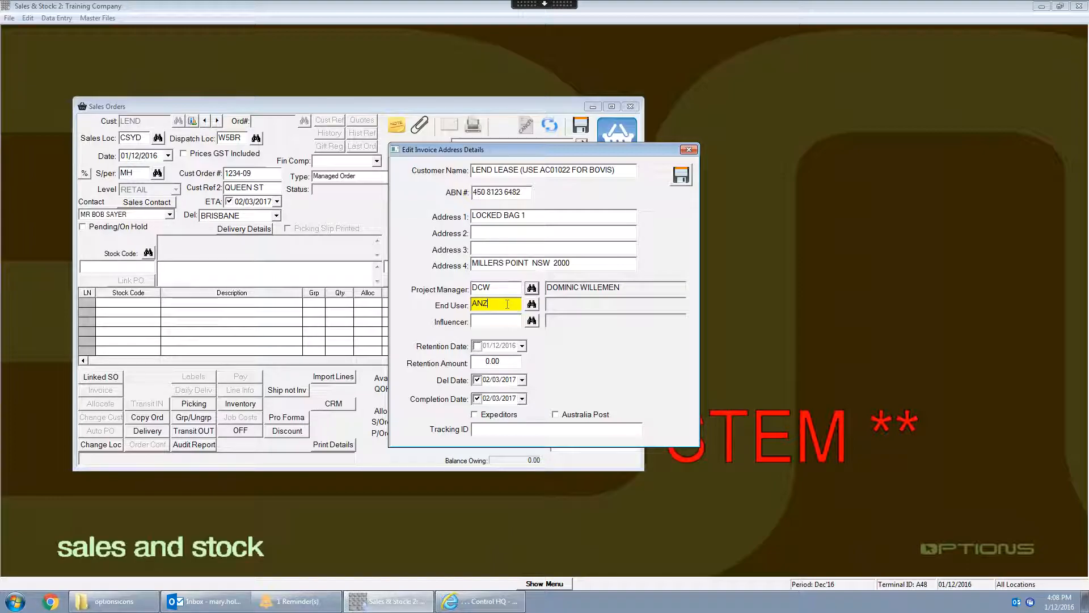
{"action": "left_click", "coordinate": [531, 304]}
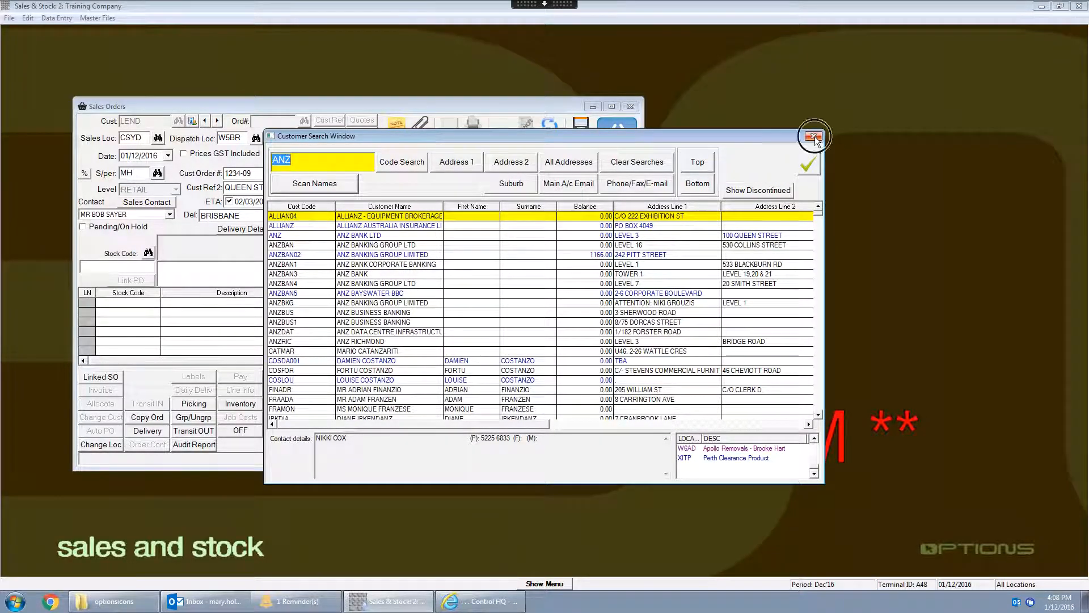
{"action": "left_click", "coordinate": [815, 137]}
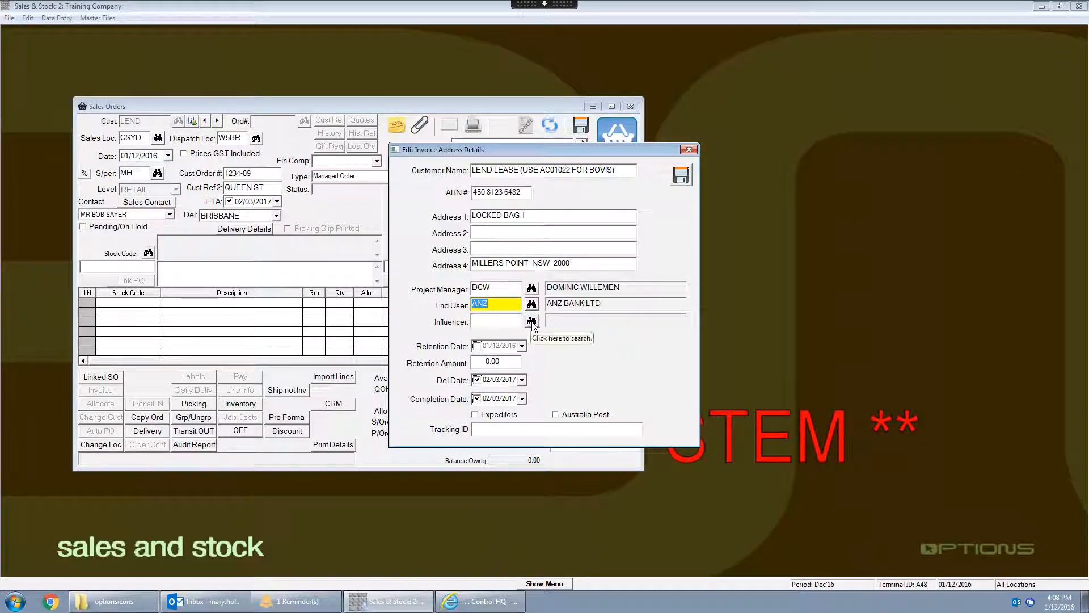
- Search the customers for GEYER and assign GEYER DESIGN at L7, 24 York Street (code GEYERD) as the influencer
{"action": "left_click", "coordinate": [509, 322]}
{"action": "type", "text": "GEYER"}
{"action": "left_click", "coordinate": [532, 321]}
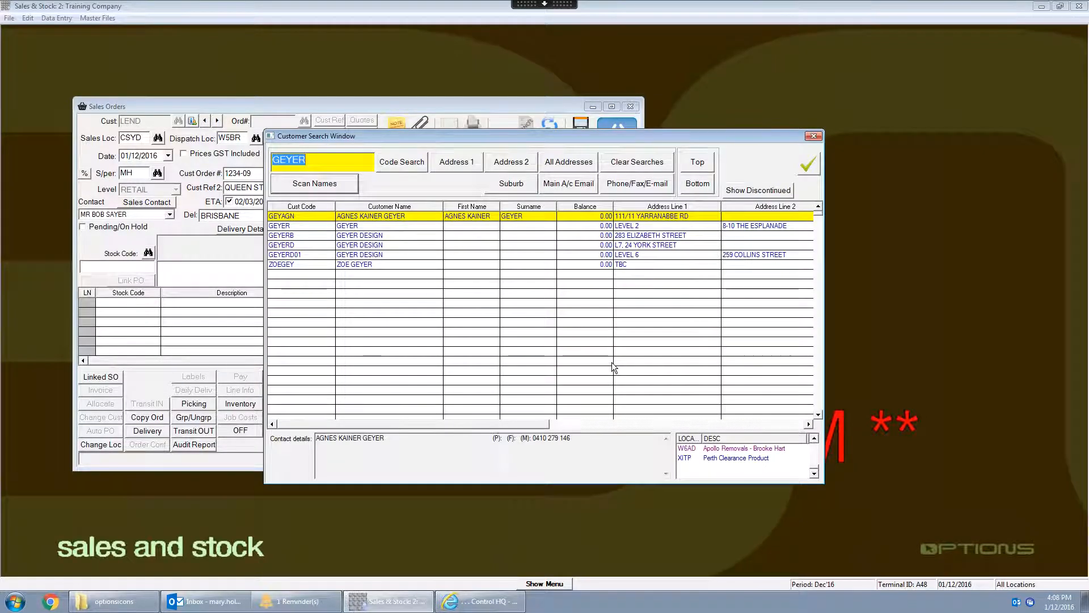
{"action": "left_click", "coordinate": [407, 246]}
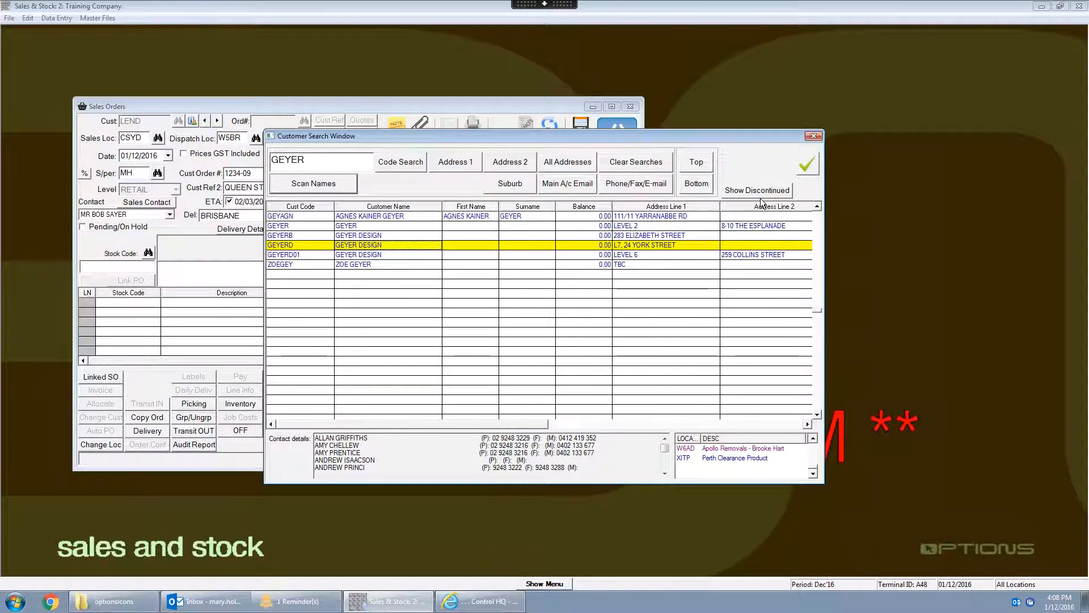
{"action": "left_click", "coordinate": [806, 165]}
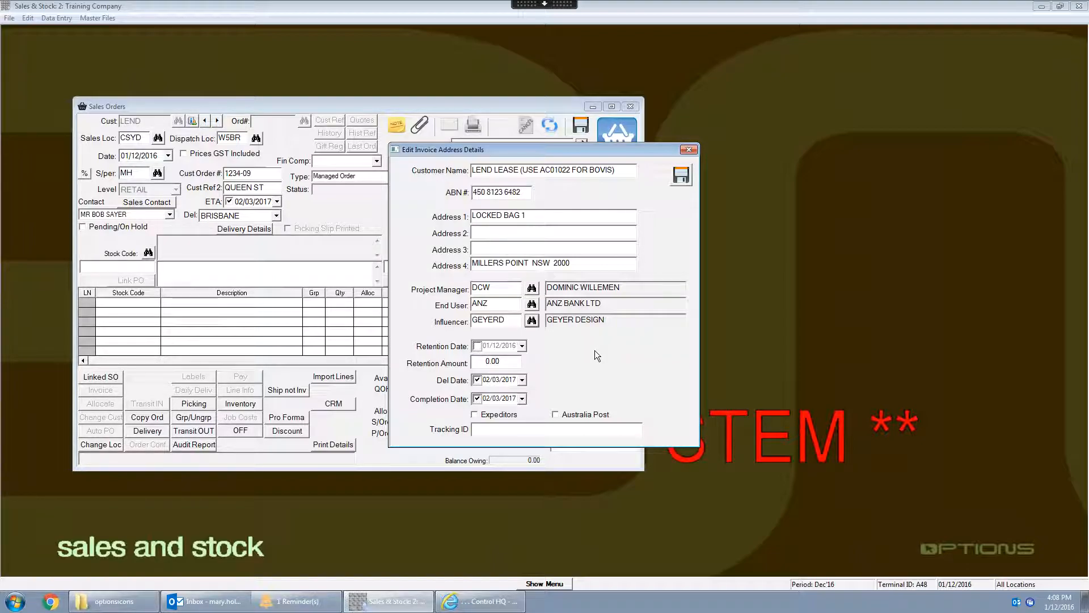
- Check the completion date on its calendar and save the invoice address details
{"action": "left_click", "coordinate": [523, 399]}
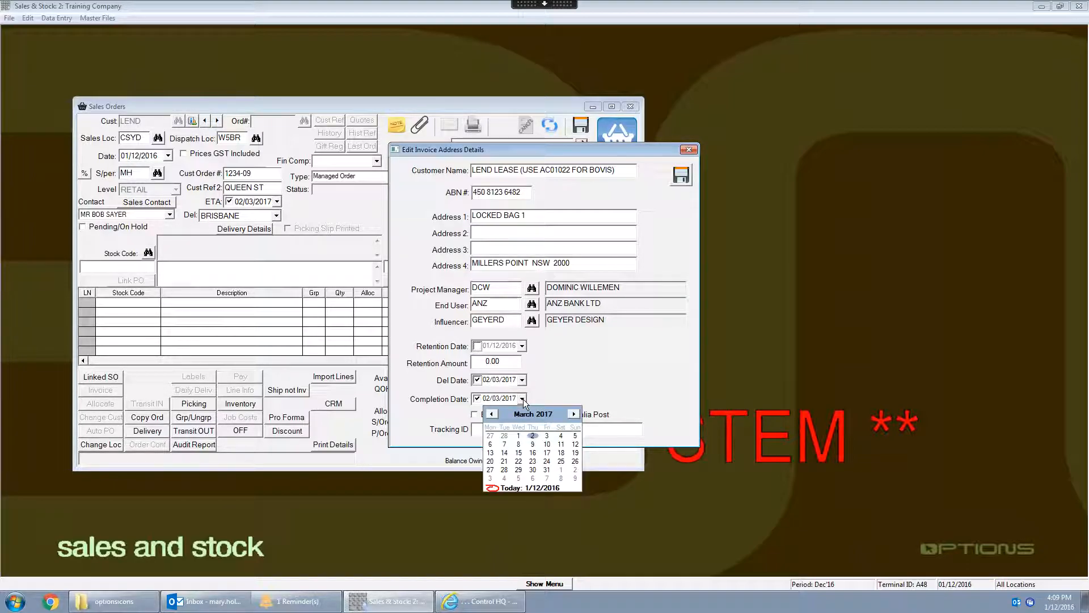
{"action": "left_click", "coordinate": [571, 375]}
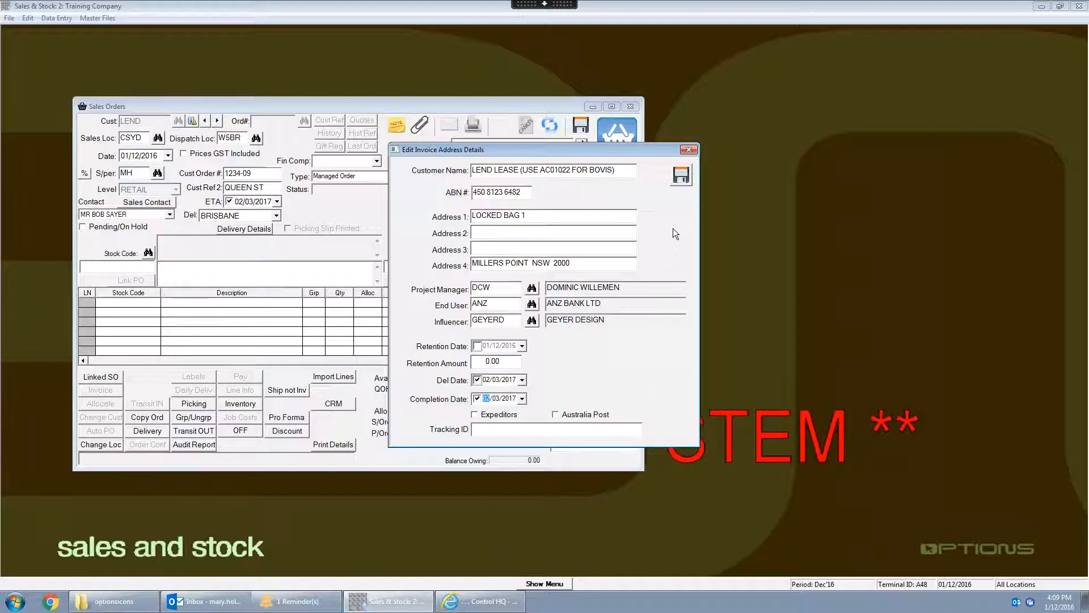
{"action": "left_click", "coordinate": [681, 176]}
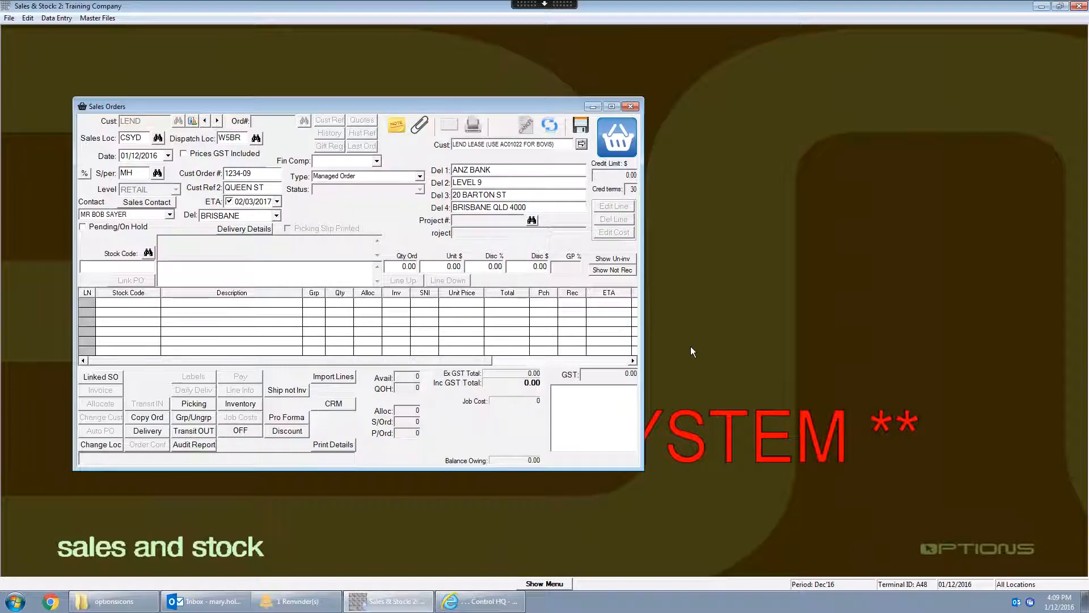
{"action": "left_click", "coordinate": [845, 590]}
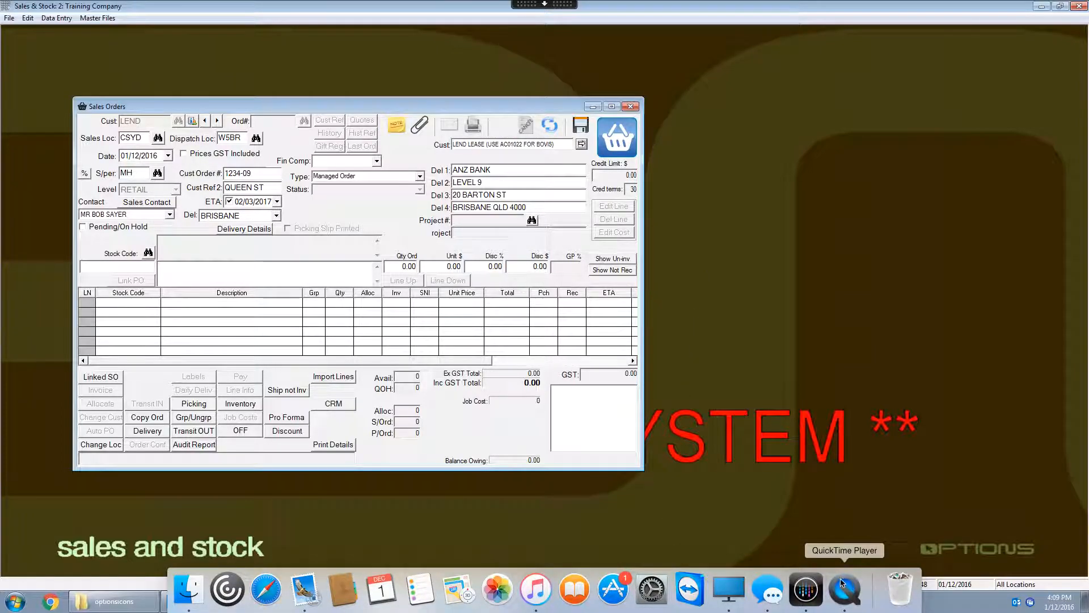
{"action": "right_click", "coordinate": [845, 590]}
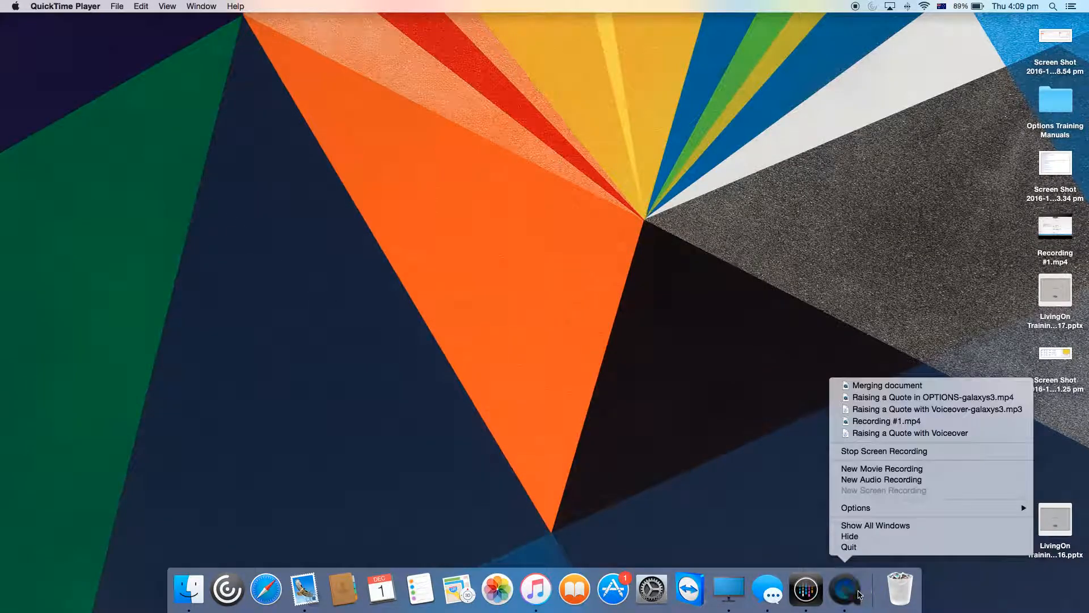